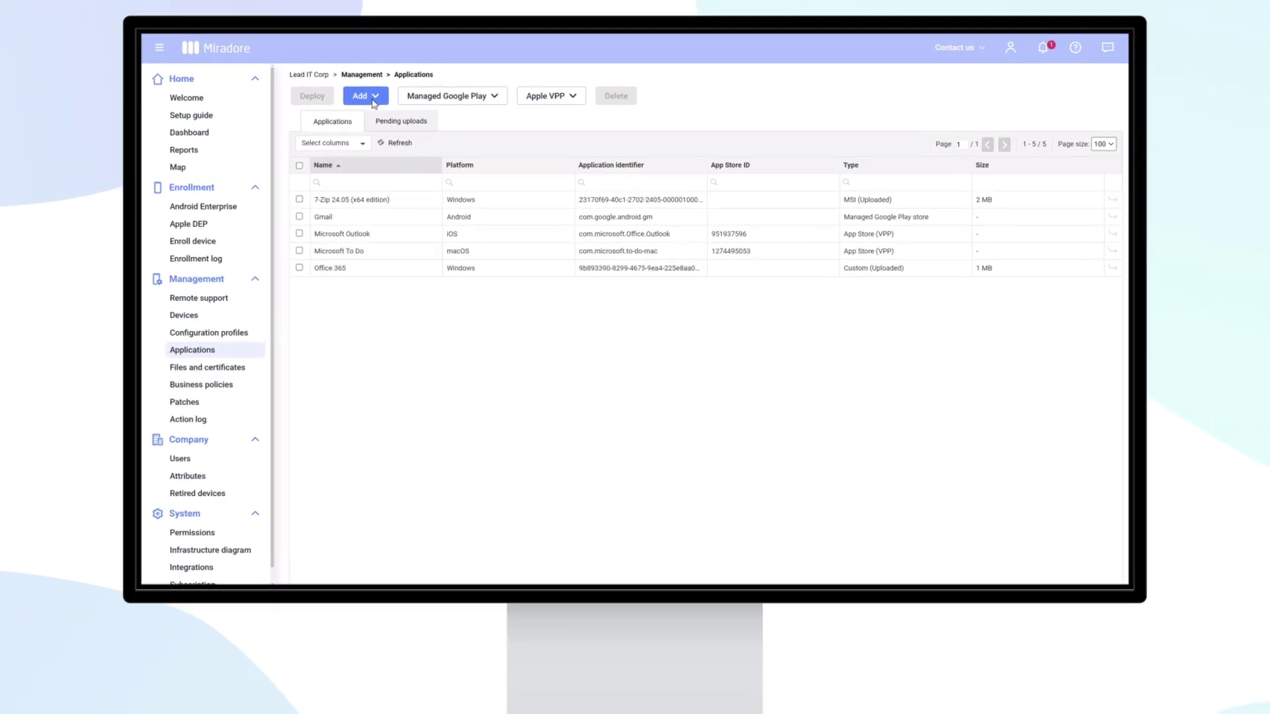
Step: Choose macOS application from the Add menu, keeping PKG (Uploaded) as the application type
{"action": "left_click", "coordinate": [328, 105]}
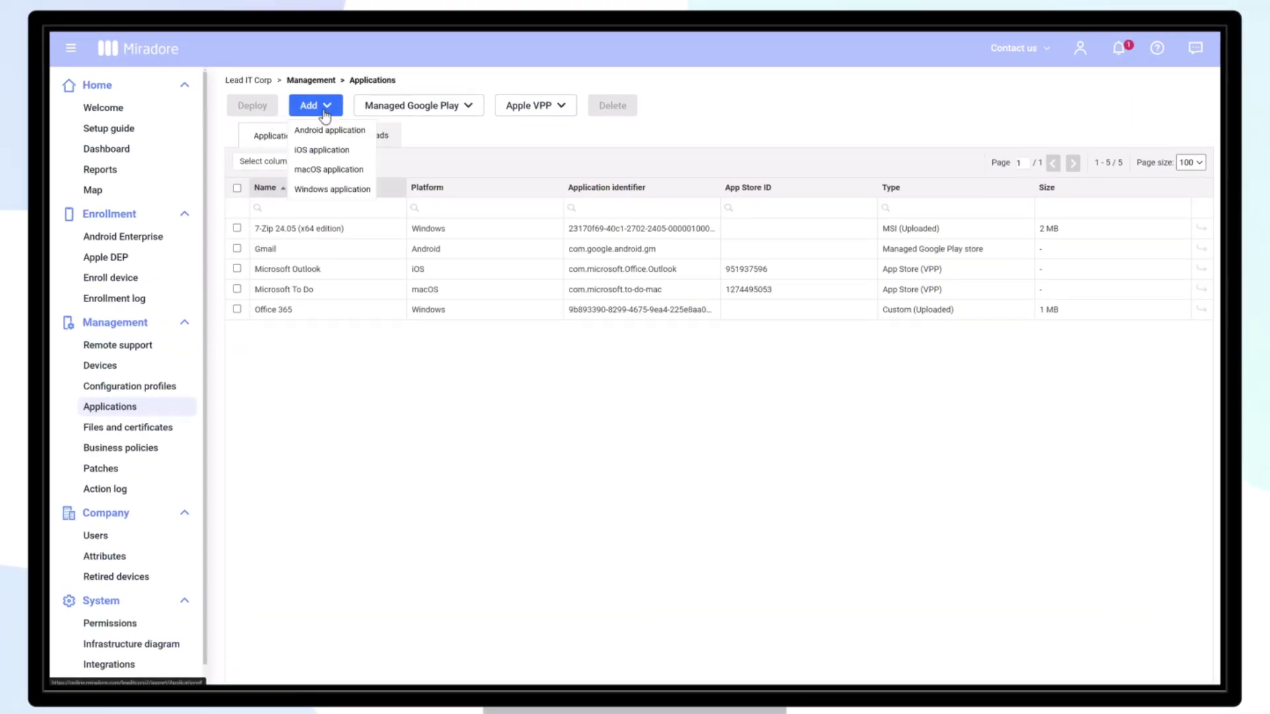
{"action": "left_click", "coordinate": [330, 170]}
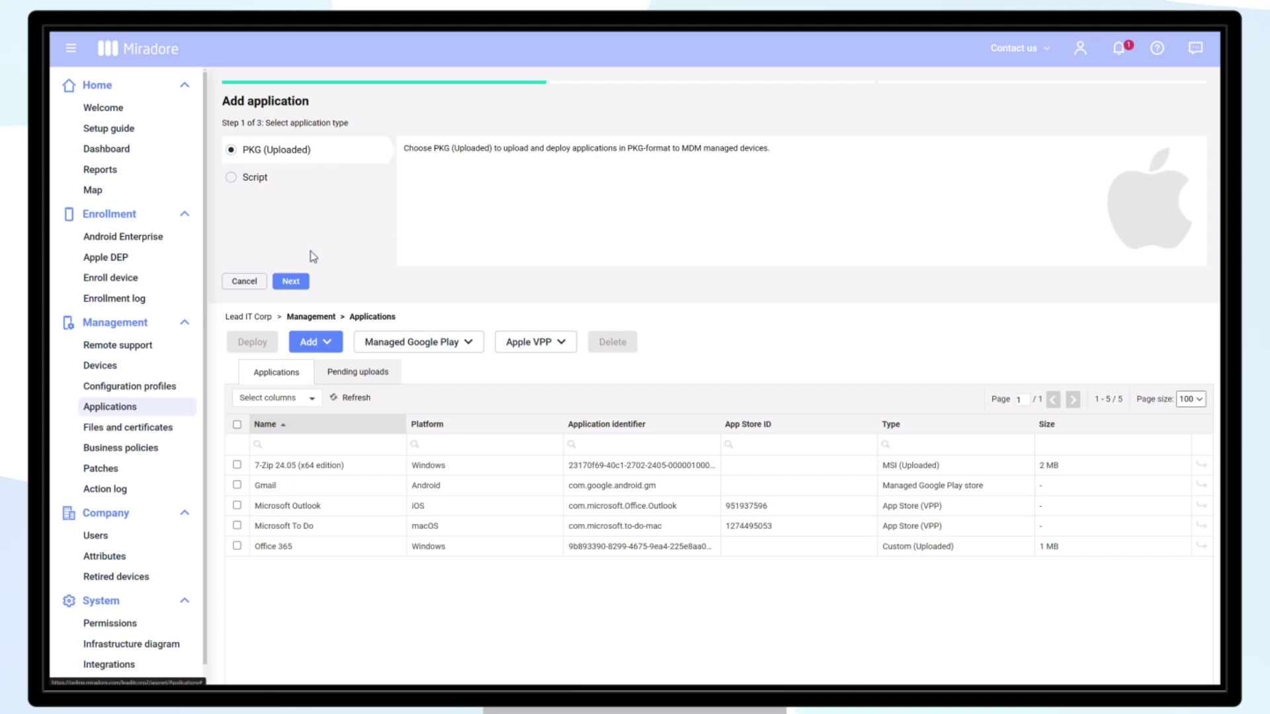
Step: Upload MicrosoftEdge-124.0.2478.109.pkg and enter its description, name, bundle identifier and version
{"action": "left_click", "coordinate": [297, 284]}
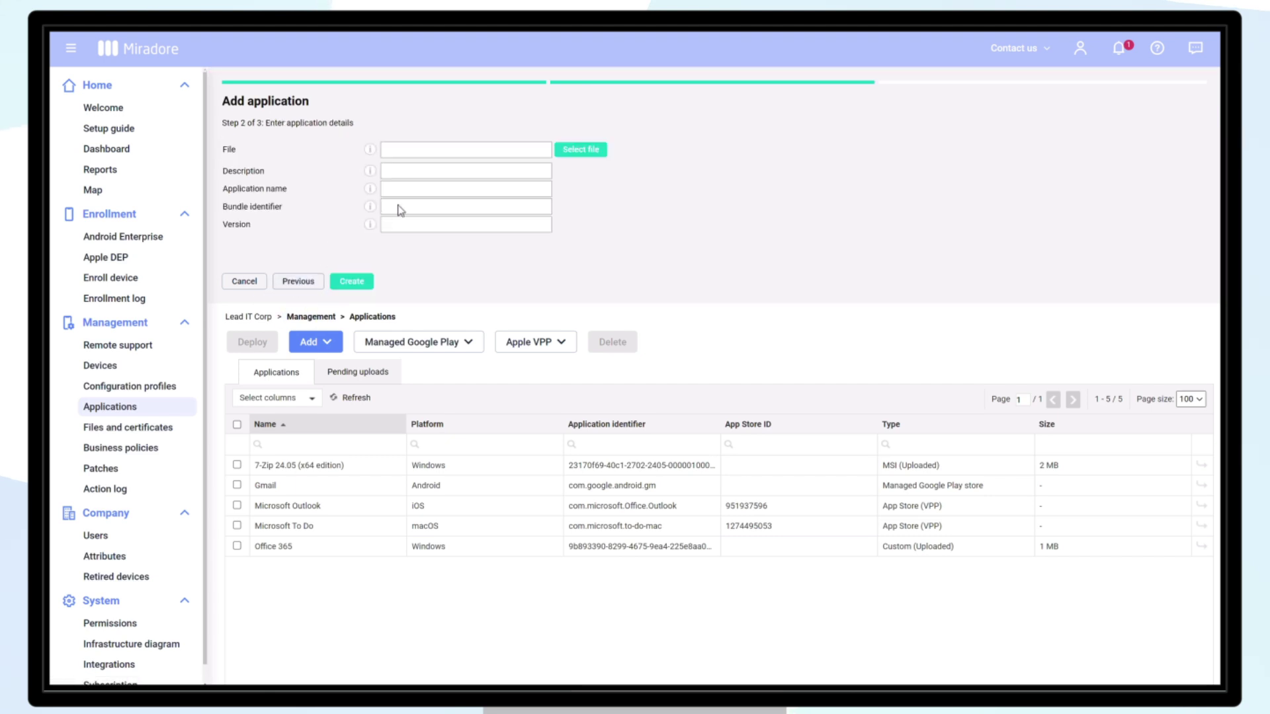
{"action": "left_click", "coordinate": [580, 148]}
{"action": "double_click", "coordinate": [391, 117]}
{"action": "type", "text": "Microso"}
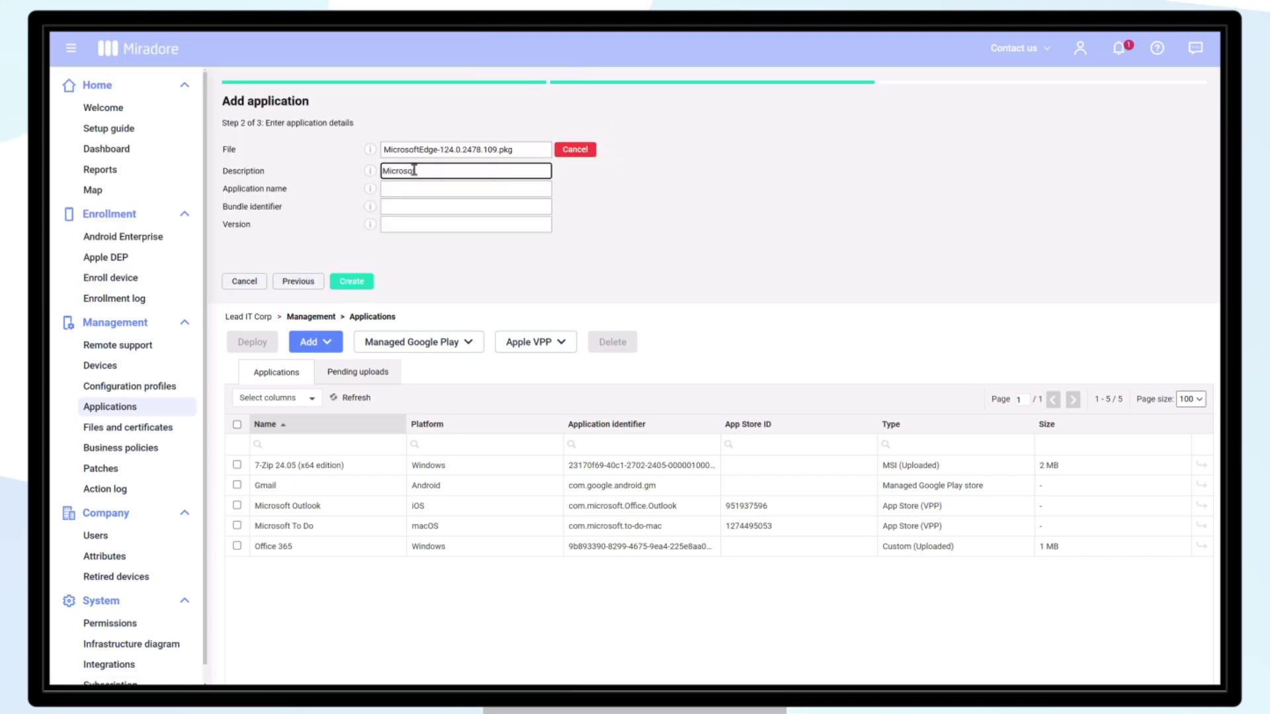
{"action": "type", "text": "ft Edge BrowserMicrosoft Edge"}
{"action": "left_click", "coordinate": [416, 206]}
{"action": "type", "text": "com.microsoft.edgemac124.0.2478.109"}
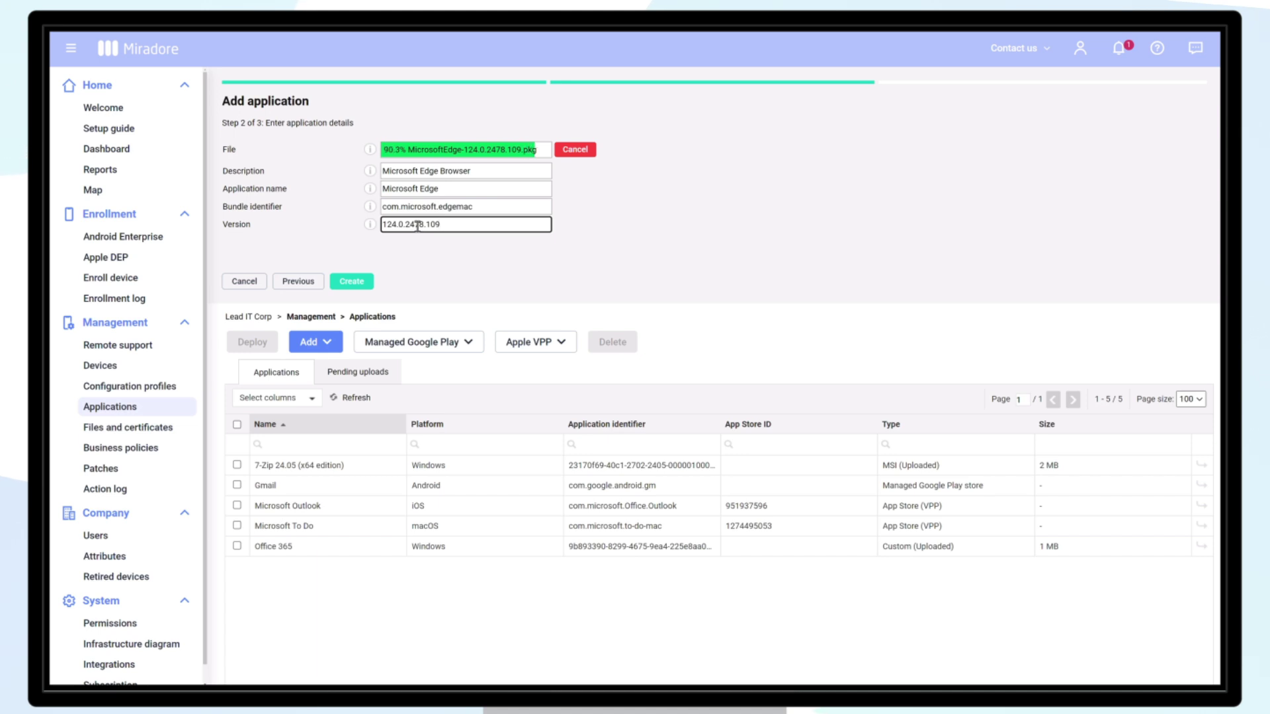
Step: Create the Microsoft Edge app, then start another macOS application of type Script
{"action": "left_click", "coordinate": [354, 283]}
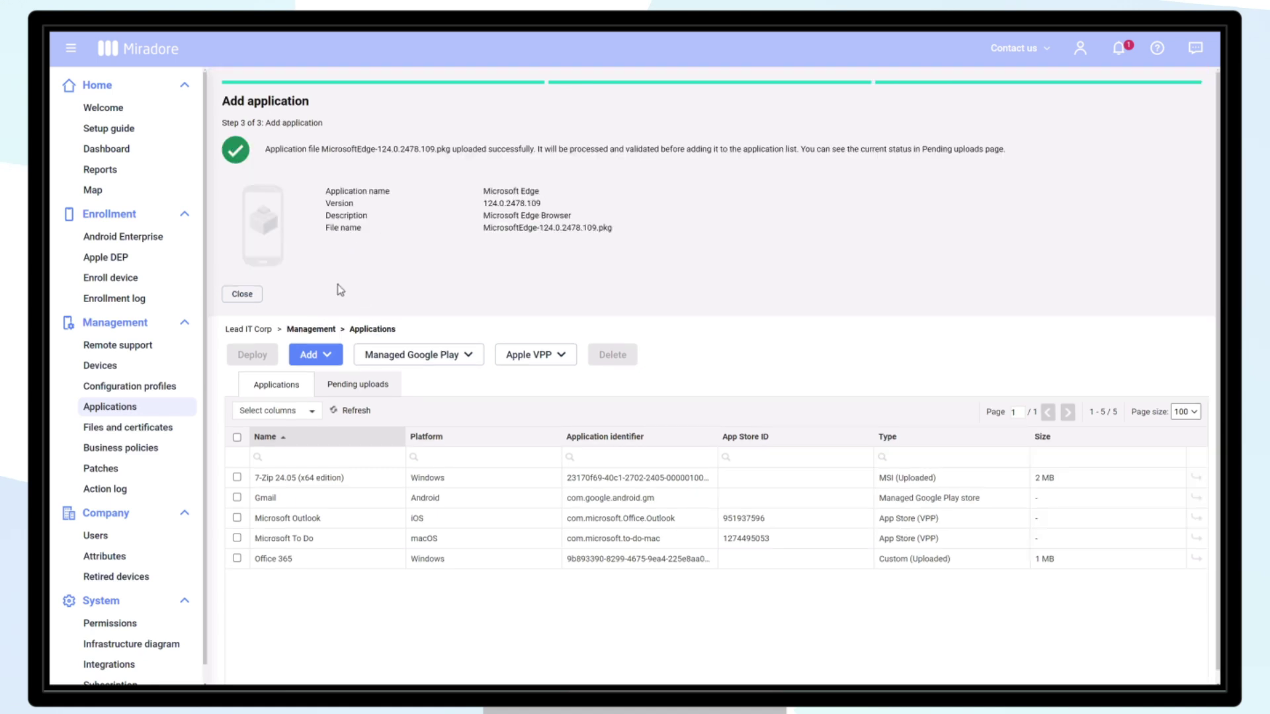
{"action": "left_click", "coordinate": [243, 296]}
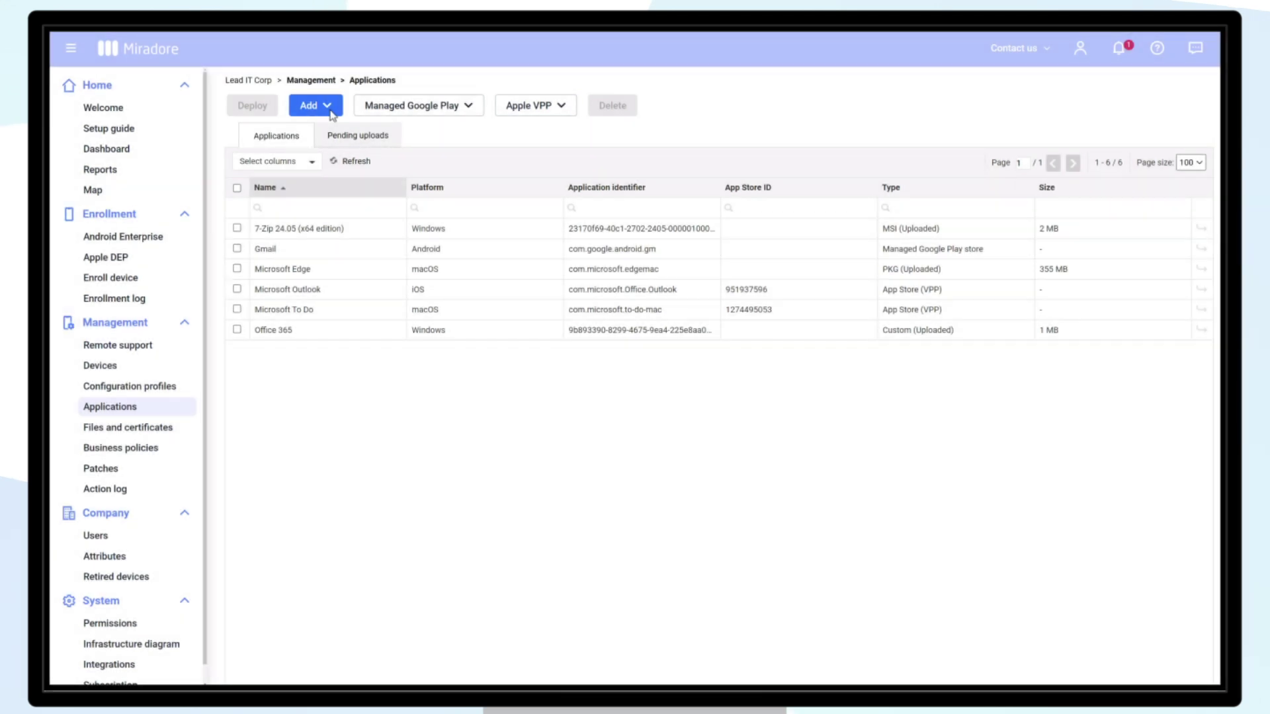
{"action": "left_click", "coordinate": [330, 114]}
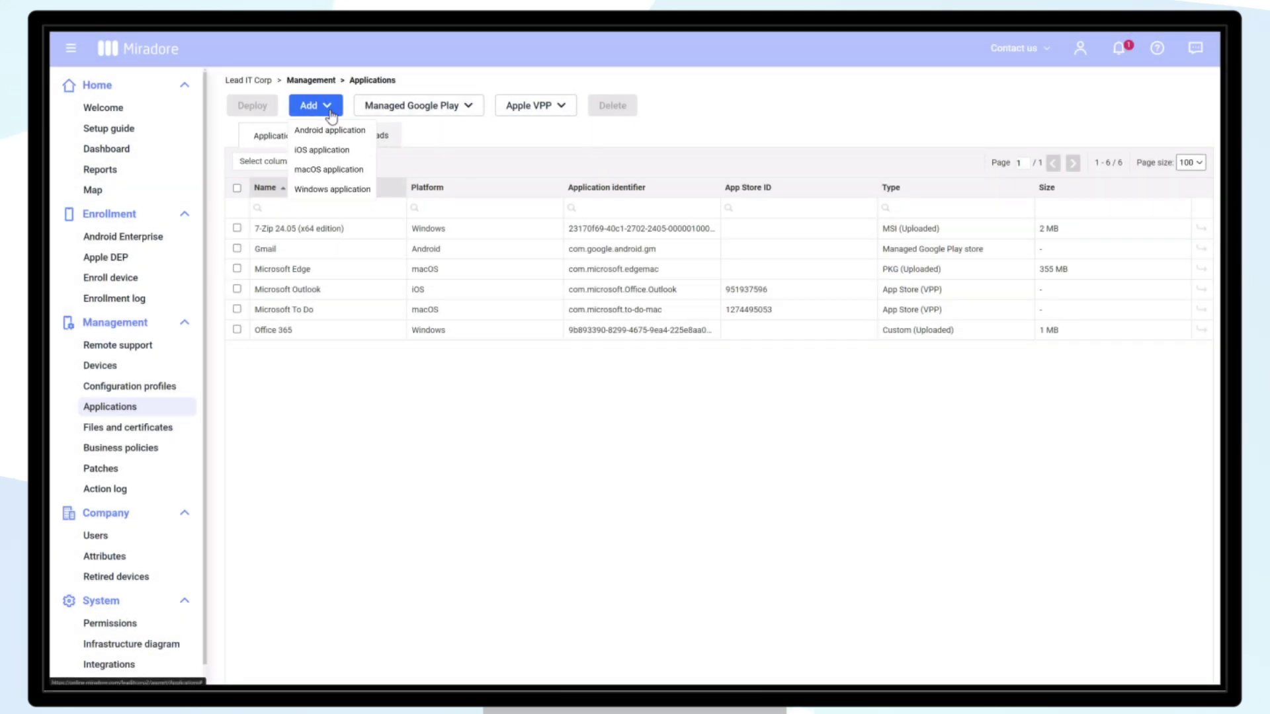
{"action": "left_click", "coordinate": [333, 170]}
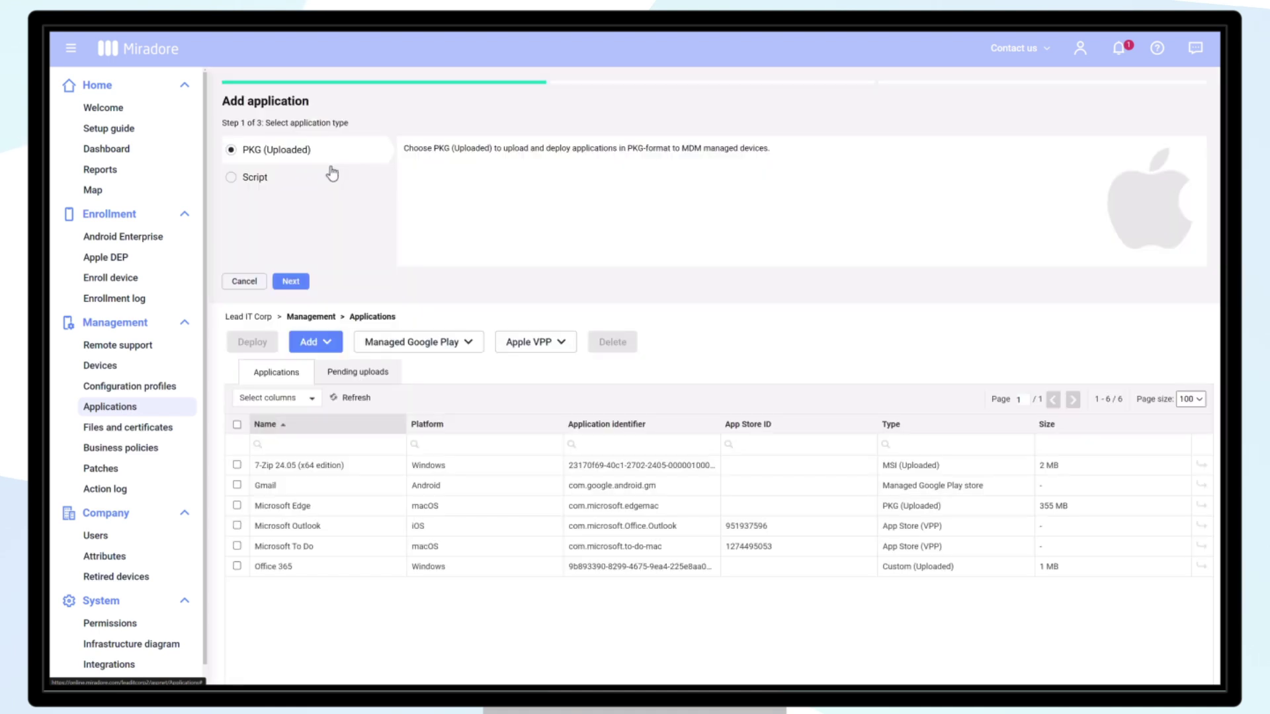
{"action": "left_click", "coordinate": [278, 184]}
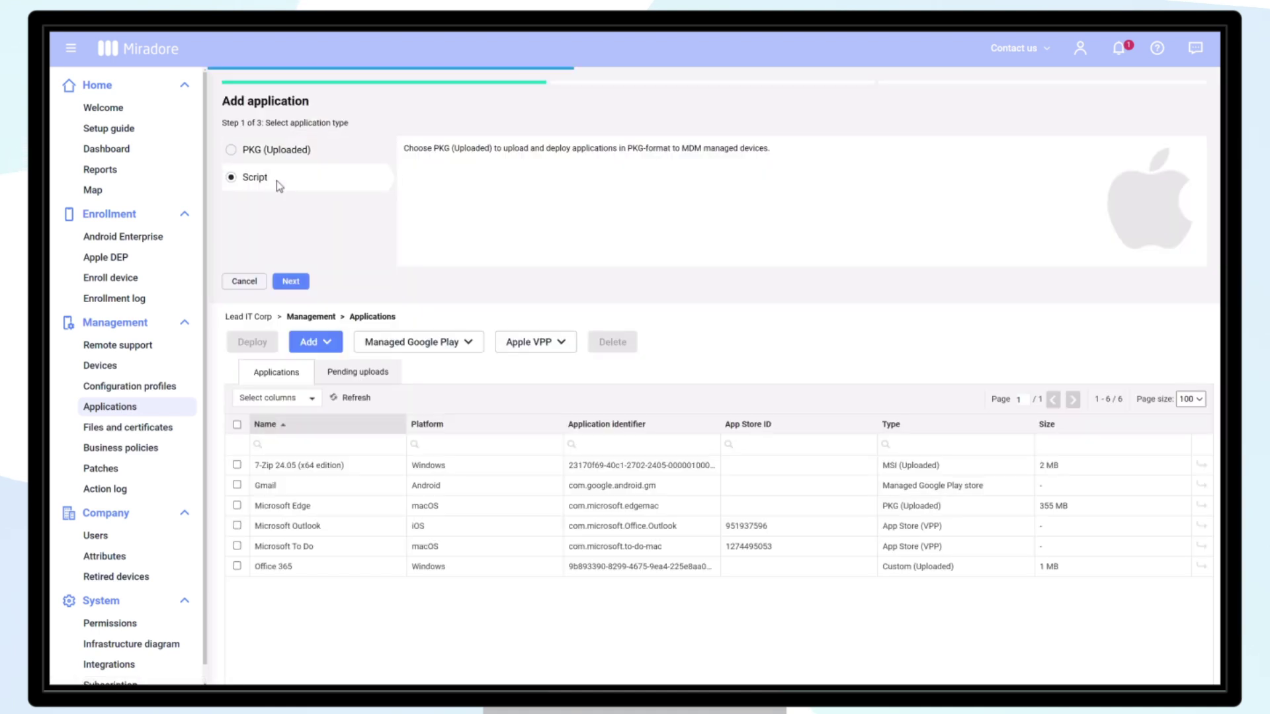
Step: Enter the description, name 'Rename device', the pasted bash rename script and success return code 0
{"action": "left_click", "coordinate": [291, 282]}
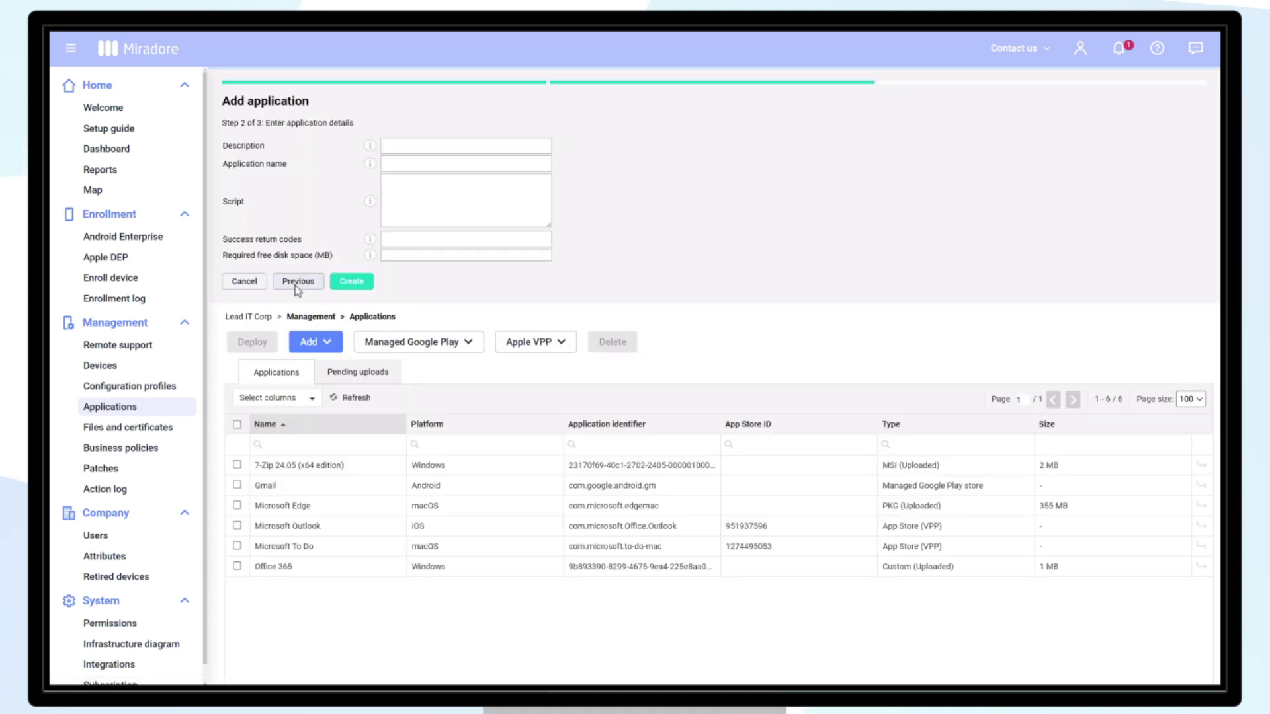
{"action": "left_click", "coordinate": [419, 145]}
{"action": "type", "text": "macOS - uname "}
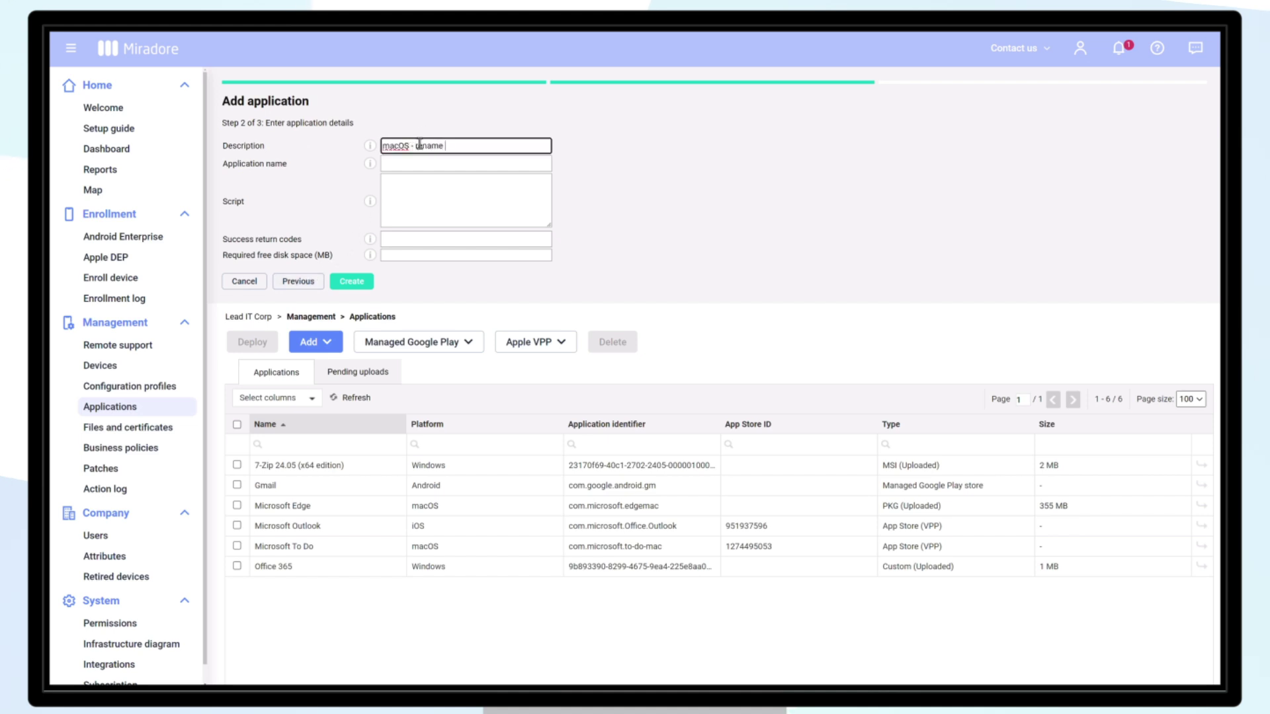
{"action": "type", "text": "device script"}
{"action": "key", "text": "Tab"}
{"action": "type", "text": "Rename device"}
{"action": "key", "text": "Tab"}
{"action": "key", "text": "ctrl+v"}
{"action": "key", "text": "Tab"}
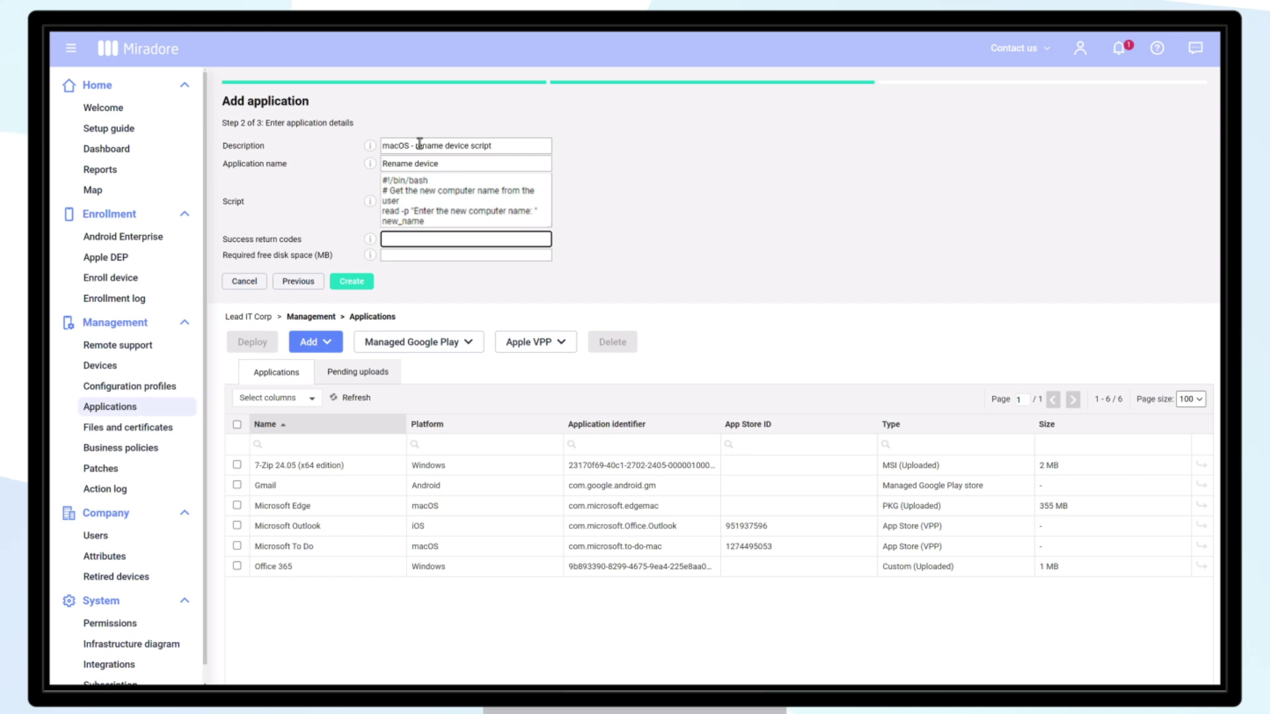
{"action": "type", "text": "0"}
Step: Create the Rename device script application and dismiss its confirmation
{"action": "left_click", "coordinate": [351, 282]}
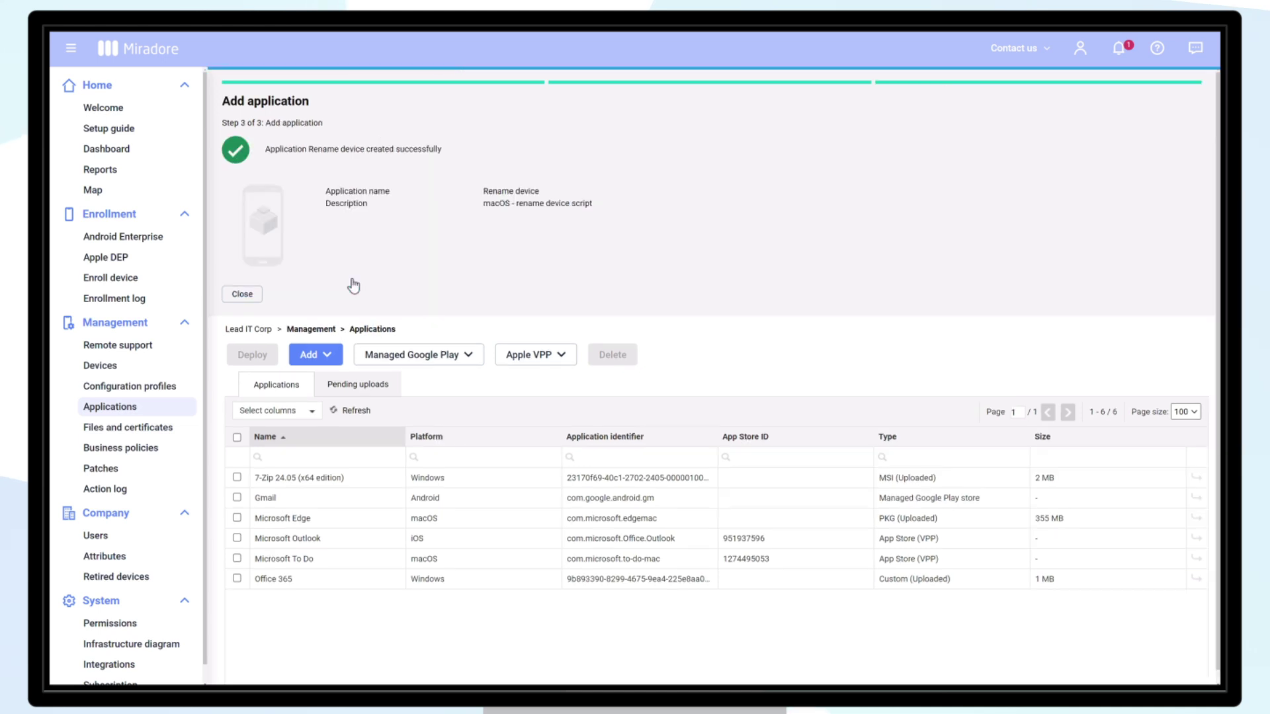
{"action": "left_click", "coordinate": [250, 295]}
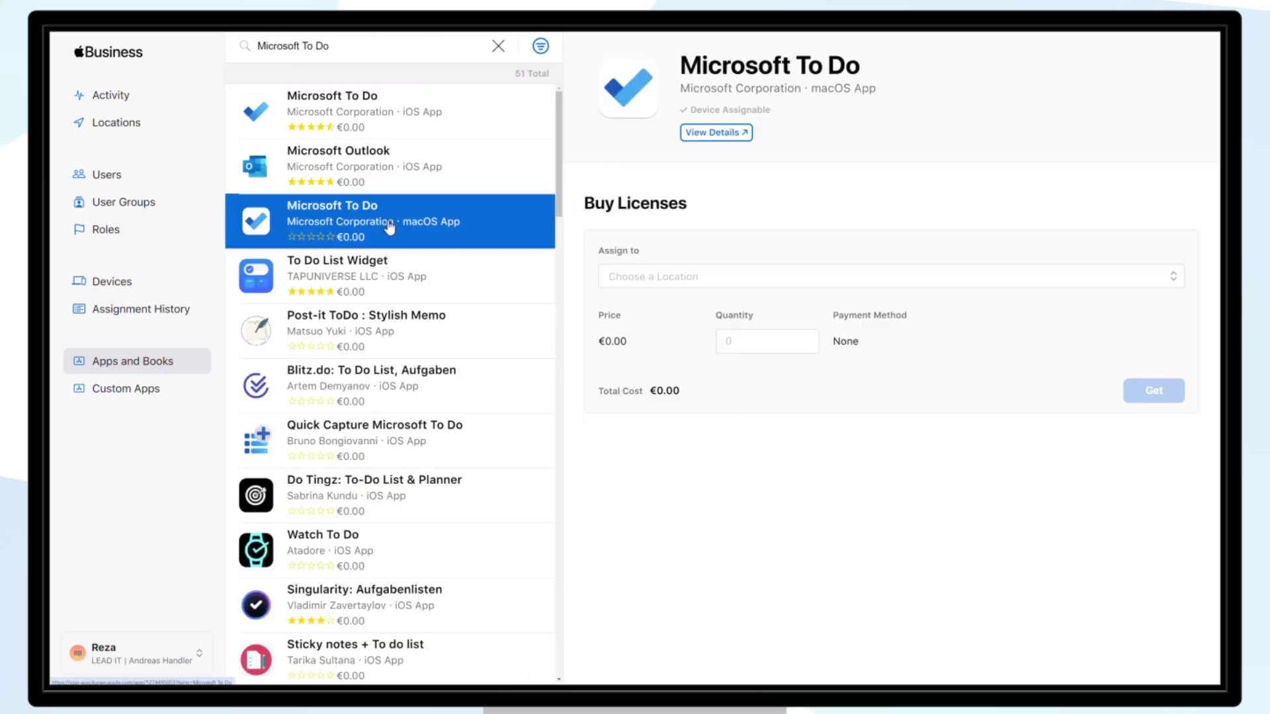
Step: Get 10 Microsoft To Do licences assigned to LEAD IT - Subsidiary 10
{"action": "left_click", "coordinate": [685, 276]}
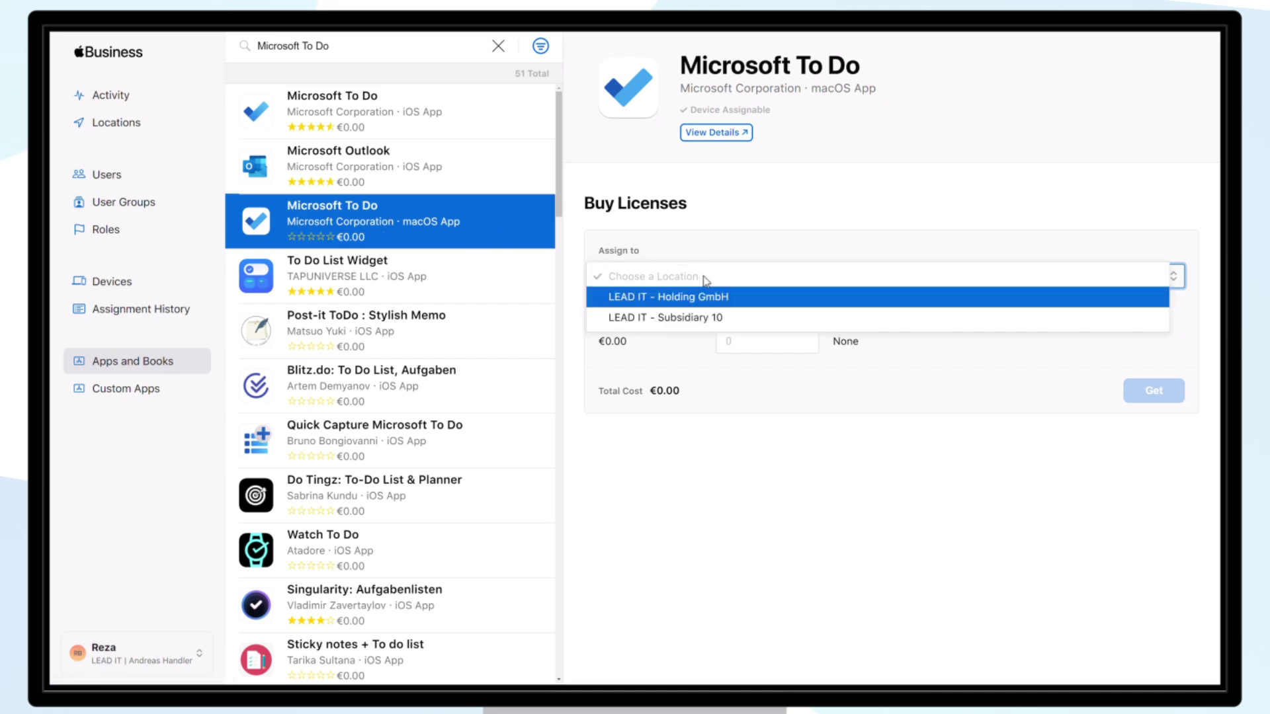
{"action": "left_click", "coordinate": [710, 318]}
{"action": "left_click", "coordinate": [733, 342]}
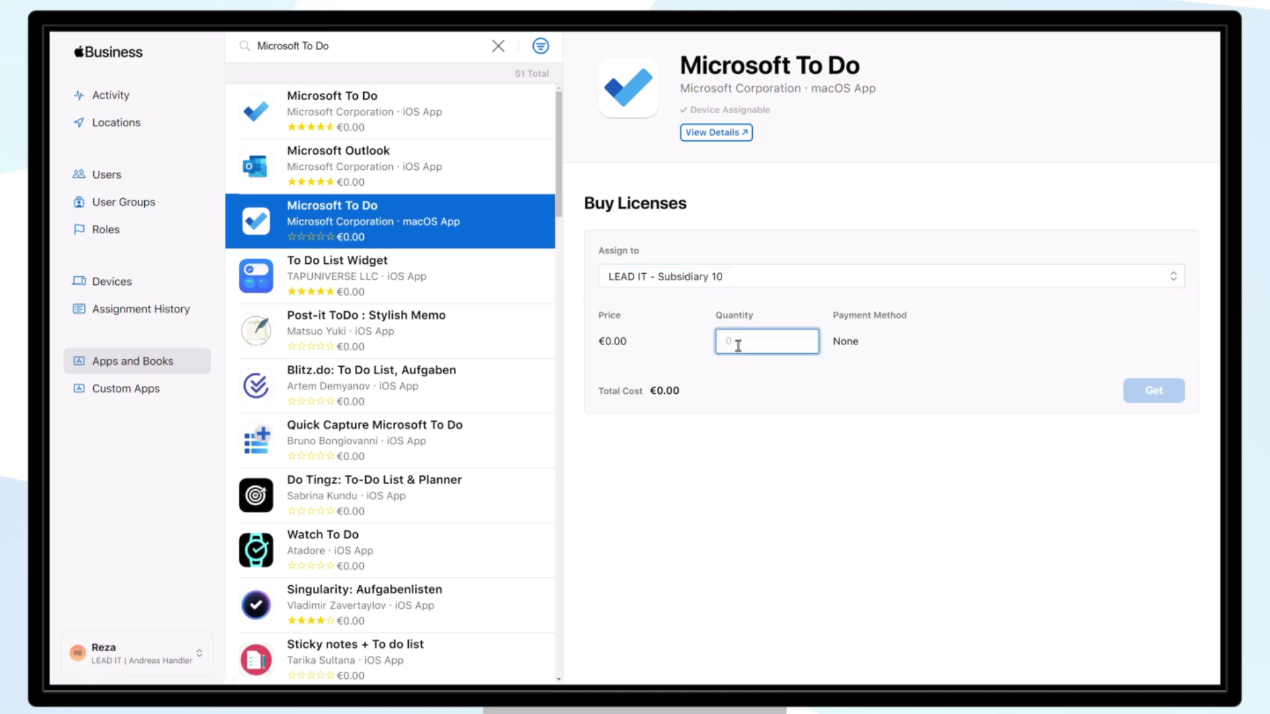
{"action": "type", "text": "10"}
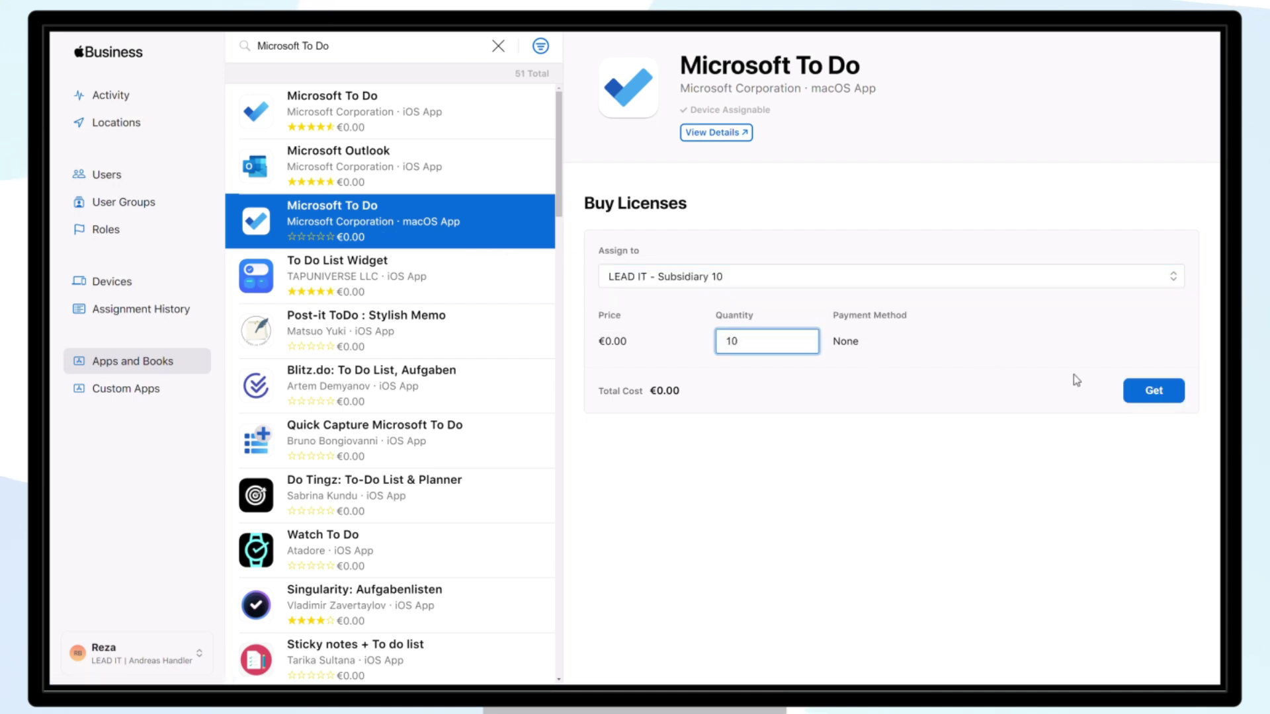
{"action": "left_click", "coordinate": [1163, 397]}
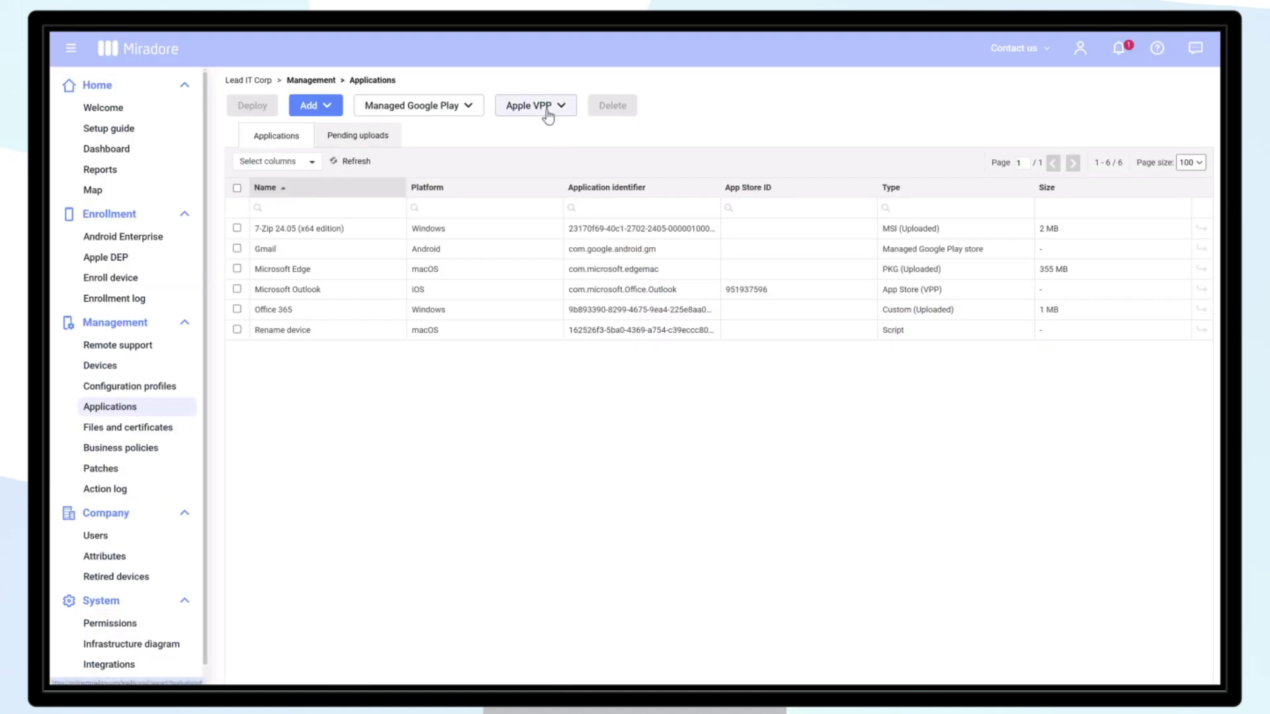
Step: Run Apple VPP > Update application list to sync the VPP apps and licences
{"action": "left_click", "coordinate": [547, 111]}
{"action": "left_click", "coordinate": [546, 130]}
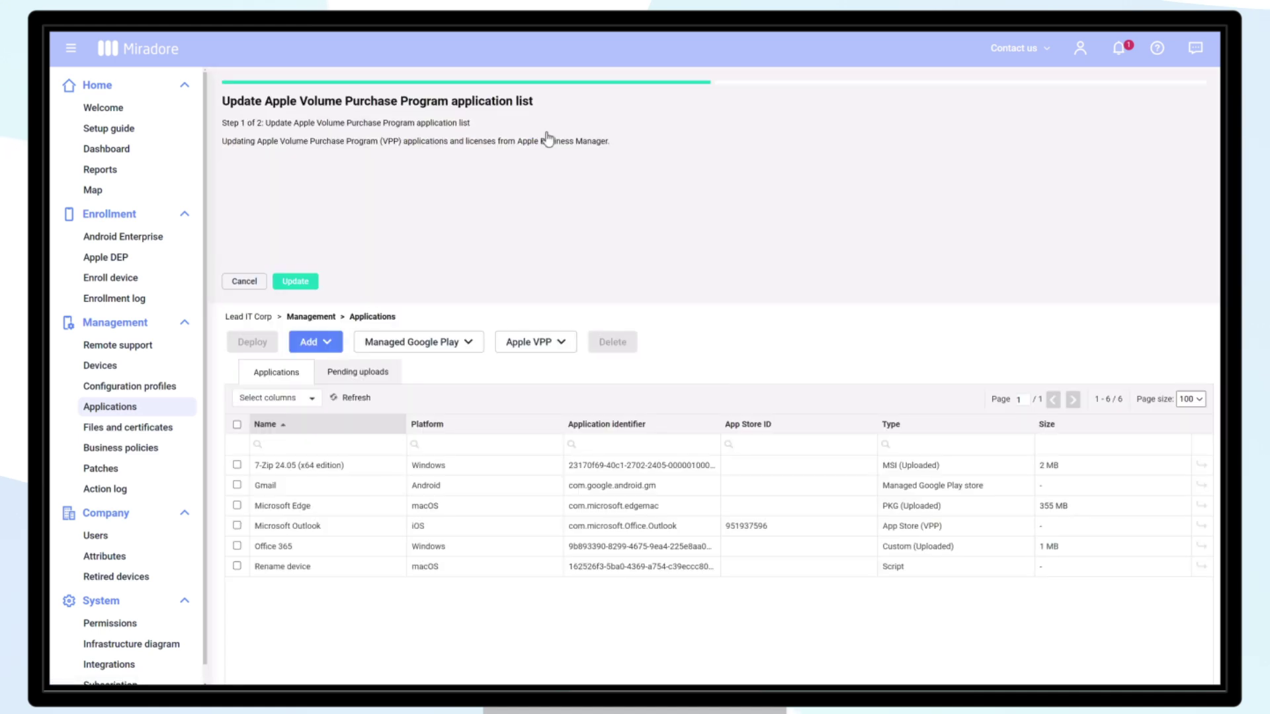
{"action": "left_click", "coordinate": [295, 285]}
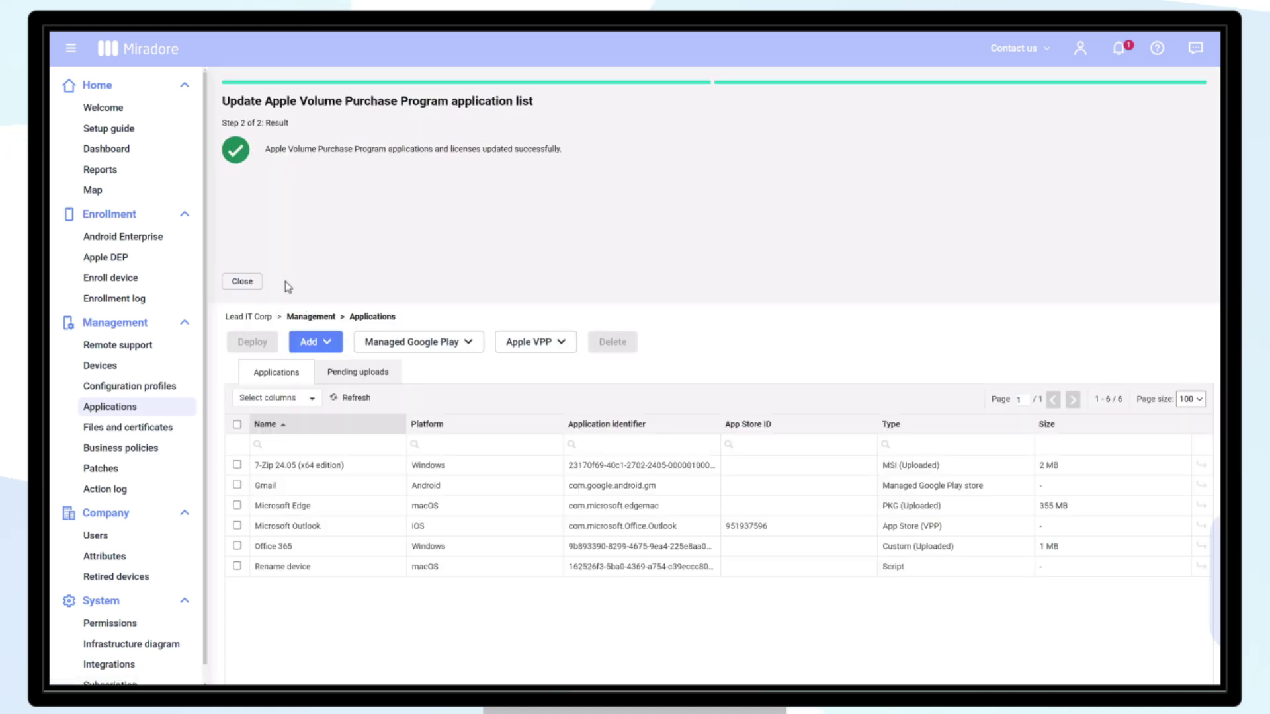
{"action": "left_click", "coordinate": [242, 281]}
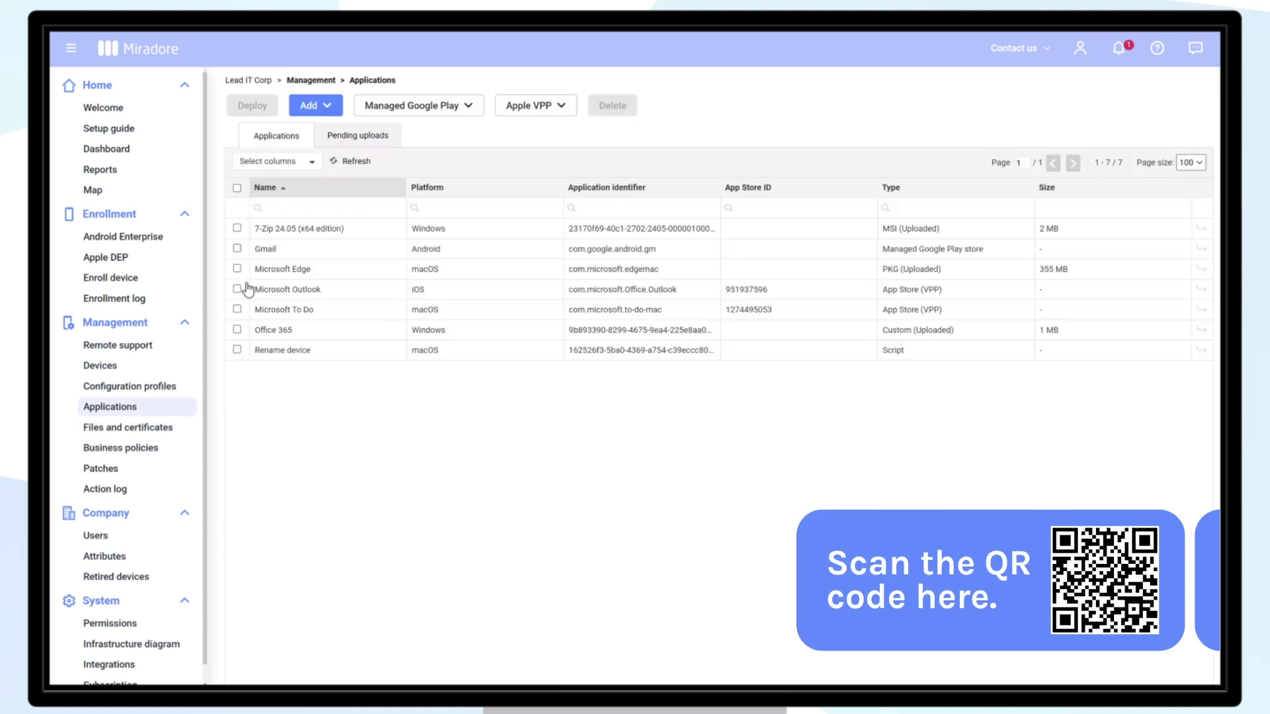